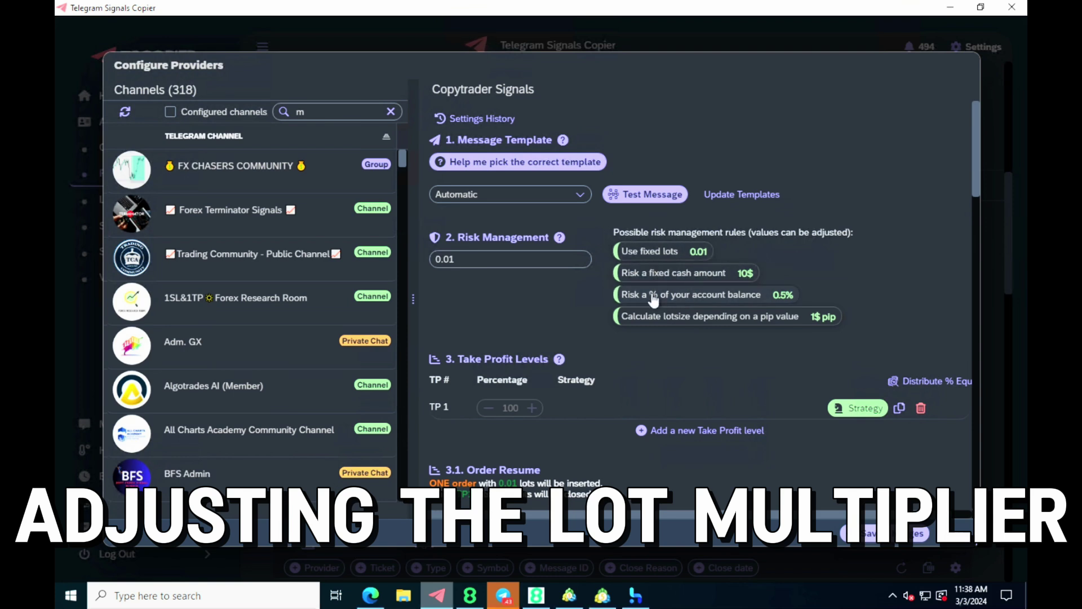
scroll(722, 373, down, 2)
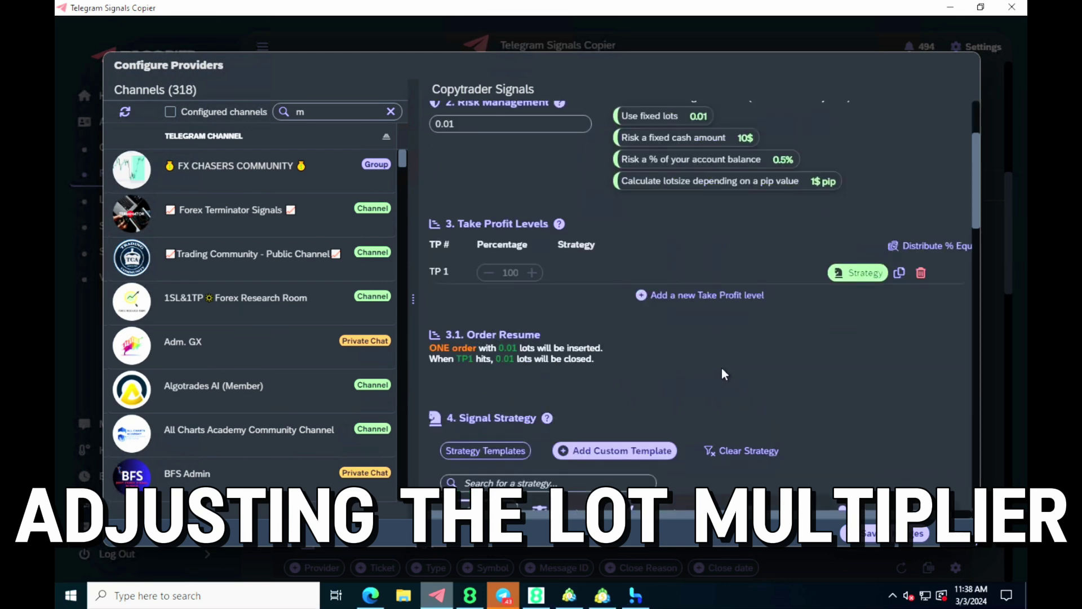
scroll(845, 405, down, 2)
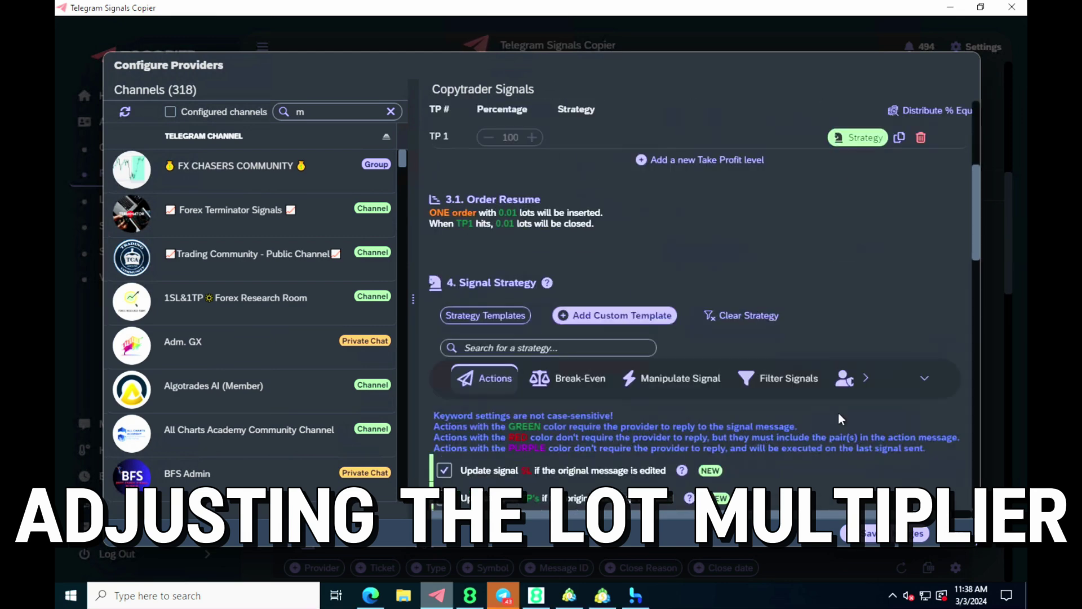
- Expand the Signal Strategy tab list to reveal the TCopy category
click(923, 378)
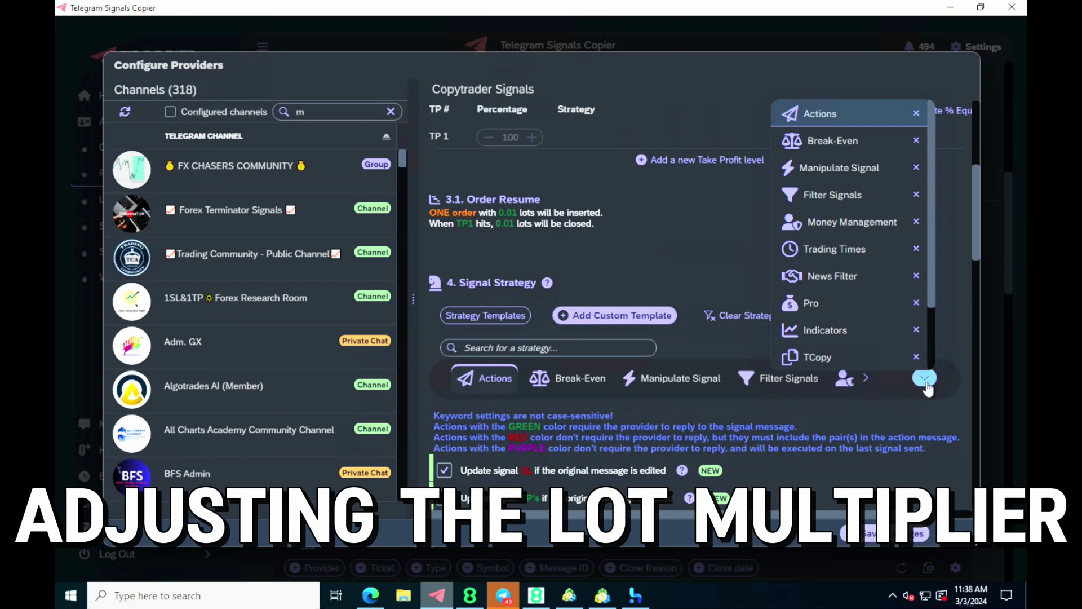
- Show the TCopy tab's 'Lotsize after text' keyword 'Lots:' and select the multiplier value
click(813, 356)
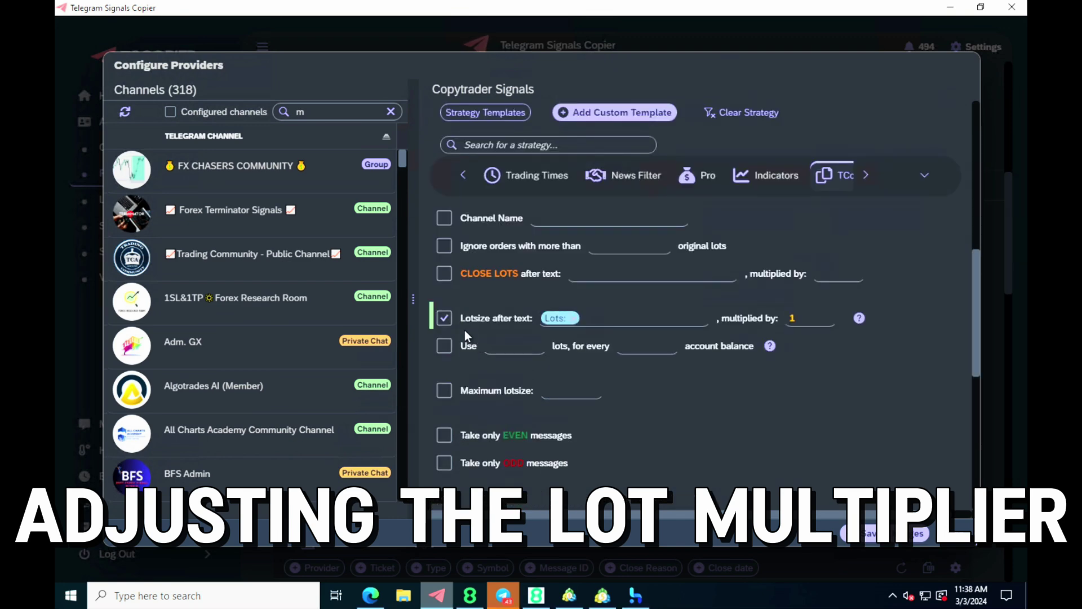
click(630, 323)
click(808, 319)
double_click(807, 317)
- Replace the multiplier with 1, apply it, and dismiss the chat notifications
key(BackSpace)
text(2)
key(BackSpace)
text(1)
click(839, 380)
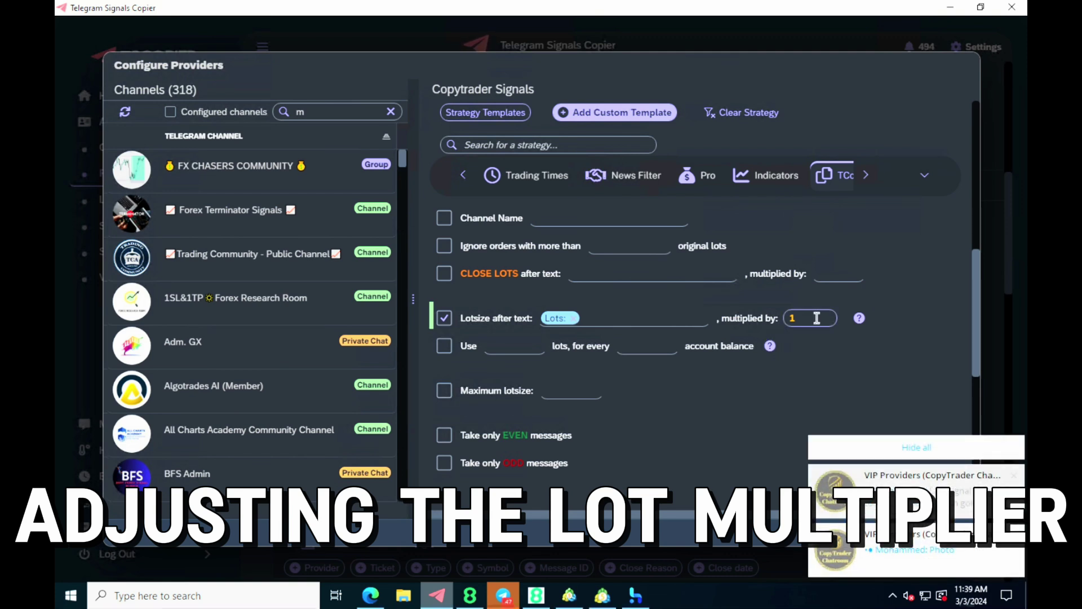
click(917, 442)
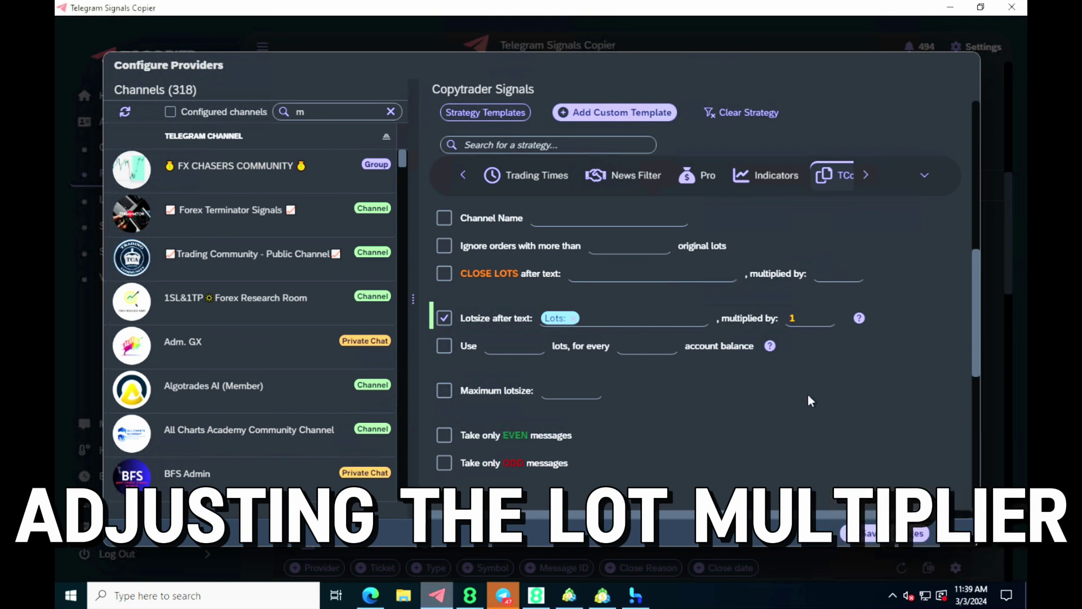